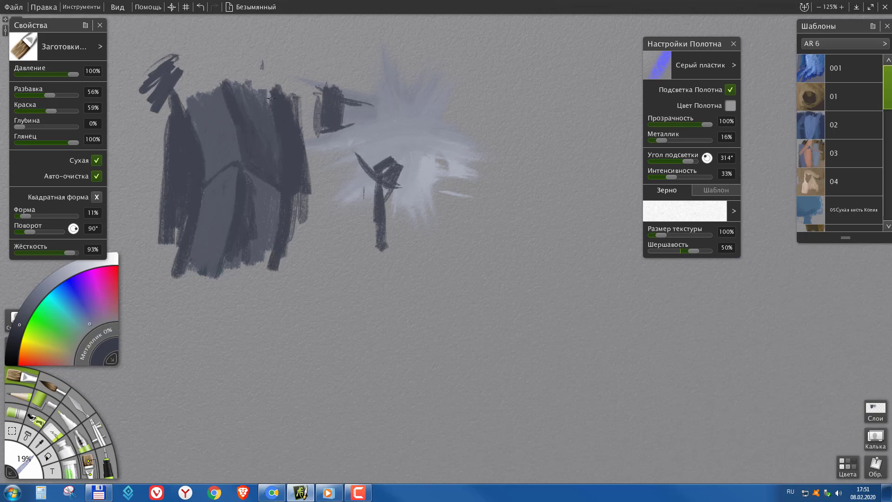
# Sample tones from the dark painted block and brush strokes down its lower right part and over the pale patch
pyautogui.press('alt')
pyautogui.keyDown('alt'); pyautogui.click(270, 198); pyautogui.keyUp('alt')
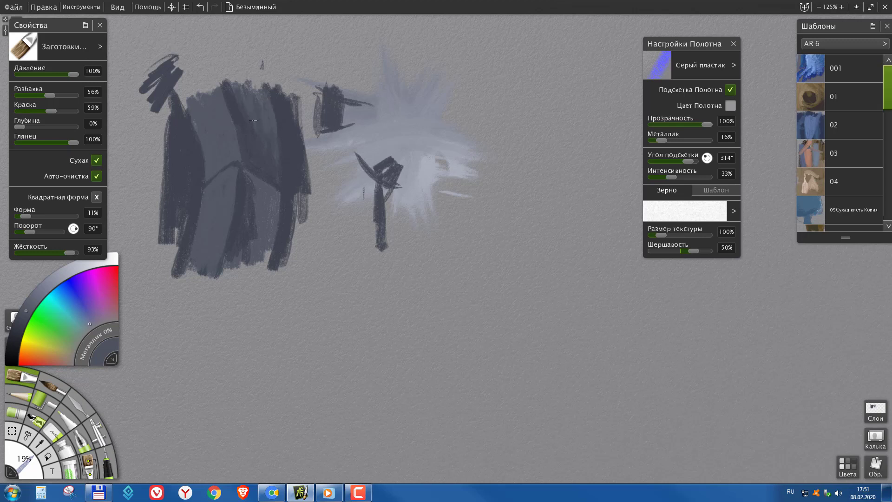
pyautogui.moveTo(277, 216); pyautogui.dragTo(254, 298)
pyautogui.keyDown('alt'); pyautogui.click(274, 209); pyautogui.keyUp('alt')
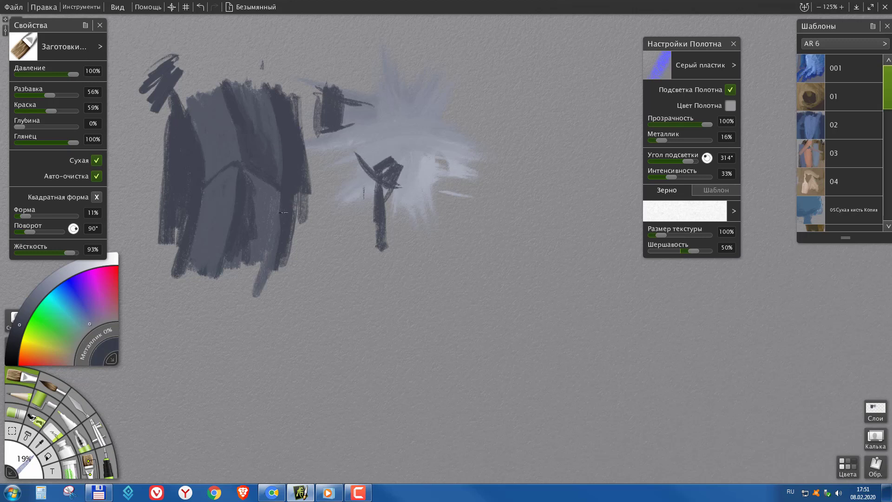
pyautogui.moveTo(283, 212); pyautogui.dragTo(267, 282)
pyautogui.keyDown('alt'); pyautogui.click(260, 216); pyautogui.keyUp('alt')
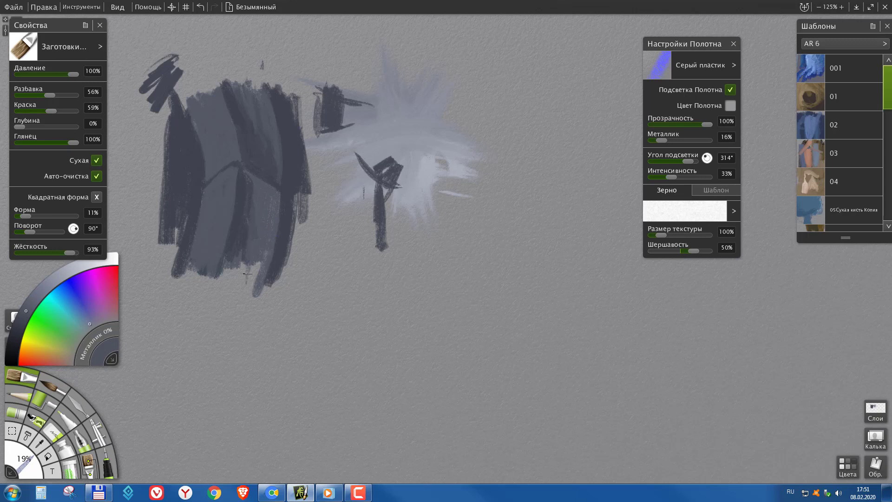
pyautogui.keyDown('alt'); pyautogui.click(248, 180); pyautogui.keyUp('alt')
pyautogui.moveTo(382, 147)
pyautogui.mouseDown()
pyautogui.moveTo(380, 179)
pyautogui.moveTo(370, 157)
pyautogui.moveTo(364, 172)
pyautogui.moveTo(391, 189)
pyautogui.moveTo(409, 175)
pyautogui.moveTo(418, 183)
pyautogui.moveTo(353, 177)
pyautogui.moveTo(374, 146)
pyautogui.moveTo(351, 152)
pyautogui.moveTo(358, 139)
pyautogui.moveTo(406, 165)
pyautogui.mouseUp()
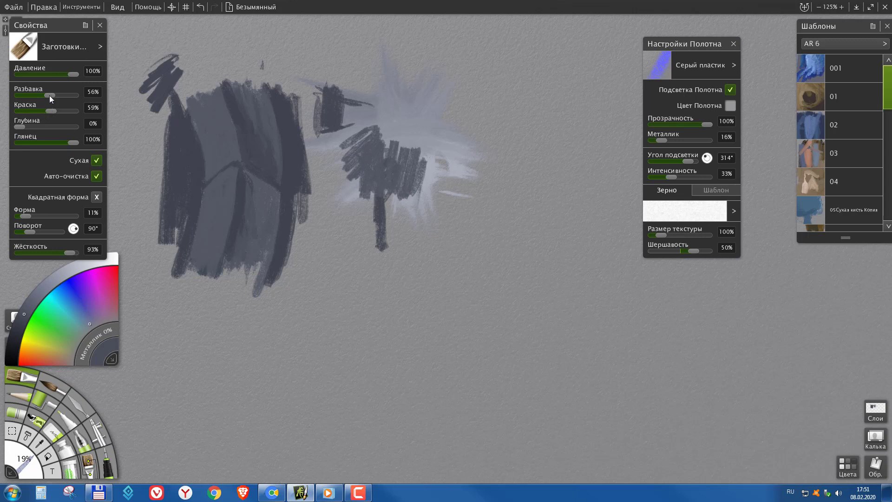
# Paint thinned strokes across the upper pale patch with Разбавка at 85%, and set Разбавка to 59%
pyautogui.moveTo(49, 96); pyautogui.dragTo(66, 98)
pyautogui.moveTo(396, 132)
pyautogui.mouseDown()
pyautogui.moveTo(386, 88)
pyautogui.moveTo(359, 66)
pyautogui.moveTo(370, 110)
pyautogui.mouseUp()
pyautogui.moveTo(421, 66); pyautogui.dragTo(406, 101)
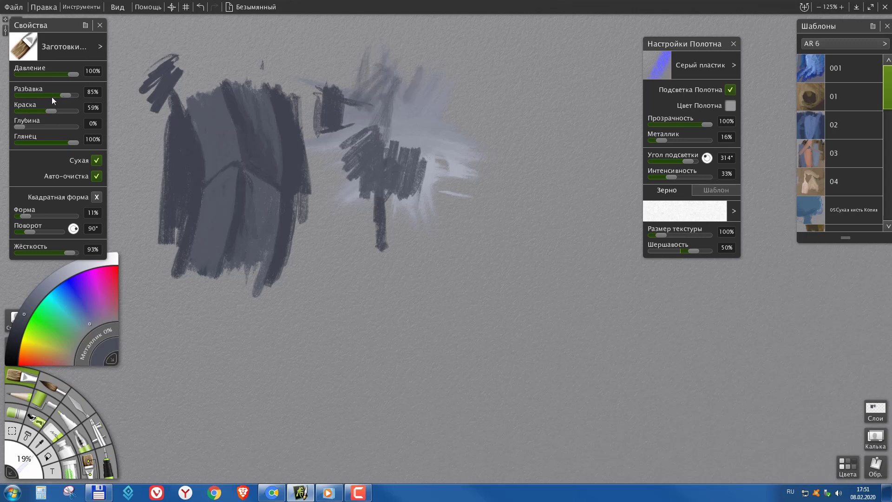
pyautogui.click(51, 96)
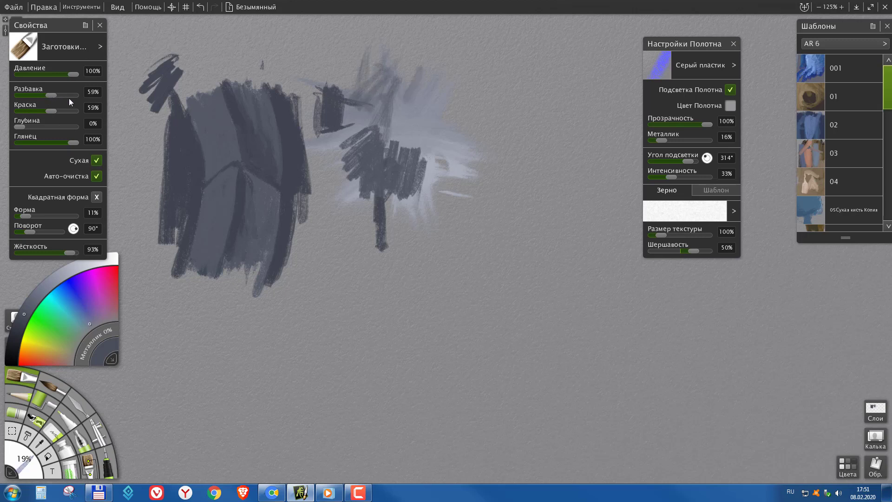
# Start a new brush preset in the Oil Brush set and name it 22
pyautogui.click(874, 28)
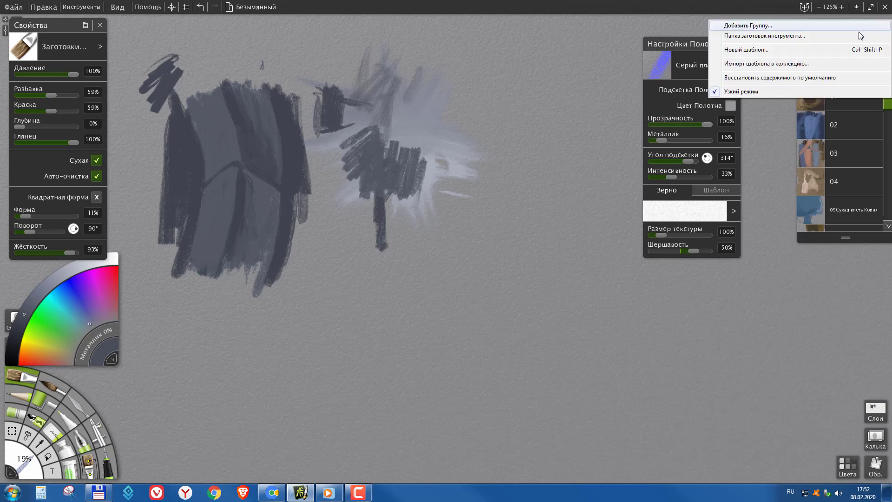
pyautogui.click(769, 50)
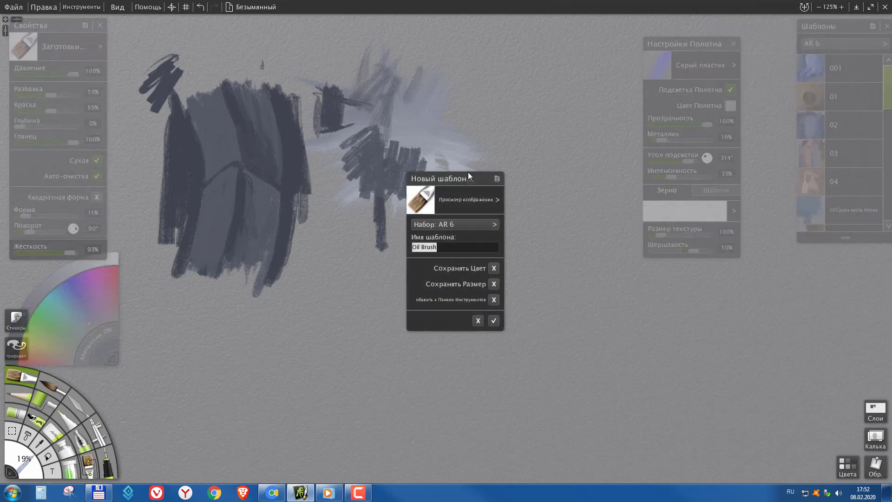
pyautogui.click(484, 224)
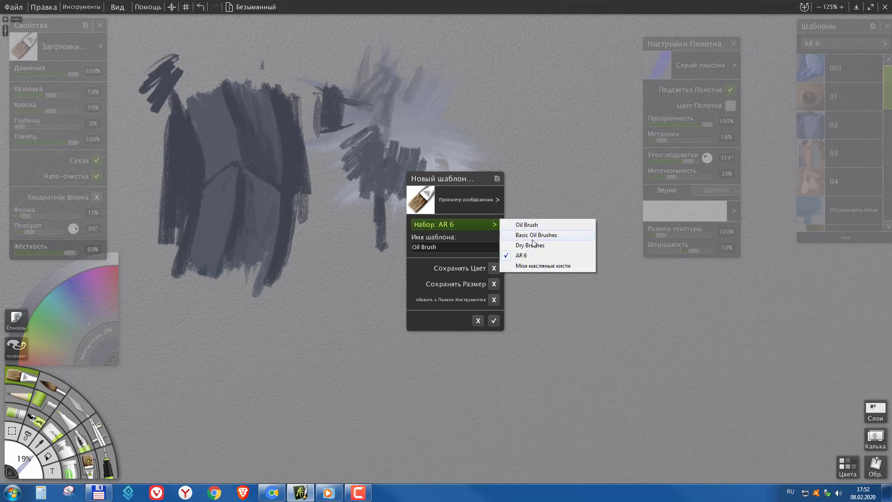
pyautogui.click(530, 225)
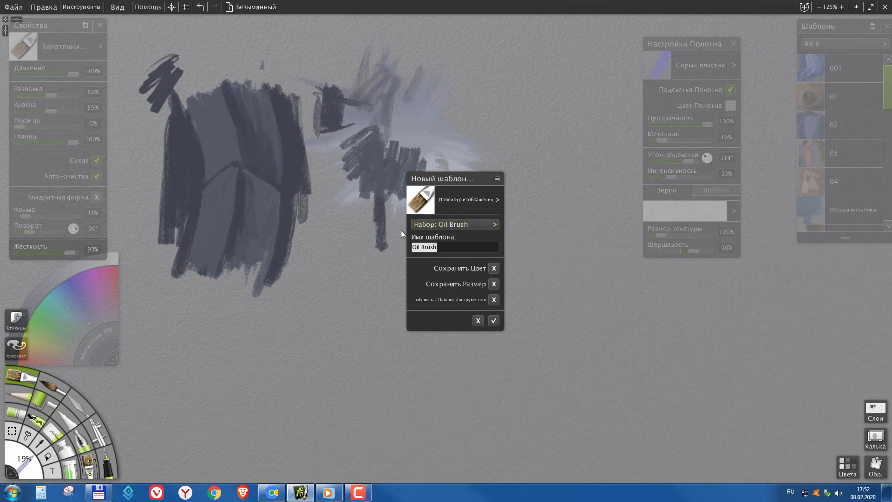
pyautogui.write('22')
# Use the canvas area around the small dark sketch beside the block as the preset's preview image and save the preset
pyautogui.click(497, 203)
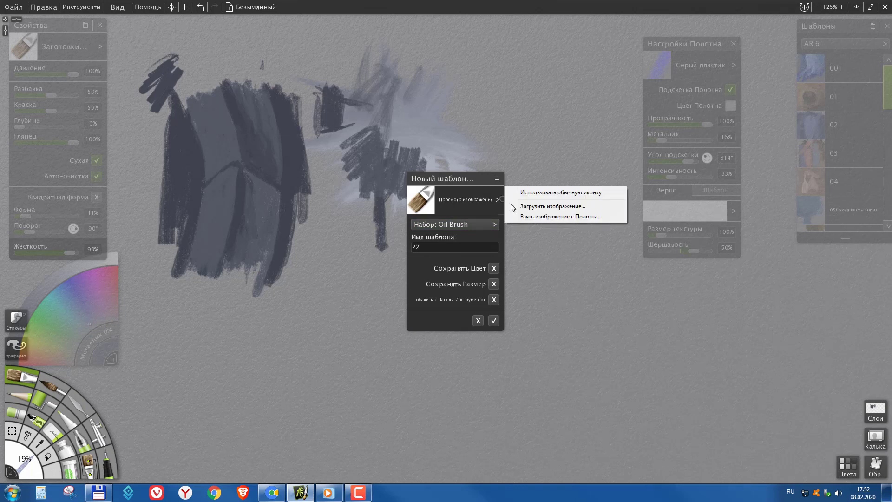
pyautogui.click(561, 217)
pyautogui.moveTo(447, 250); pyautogui.dragTo(330, 113)
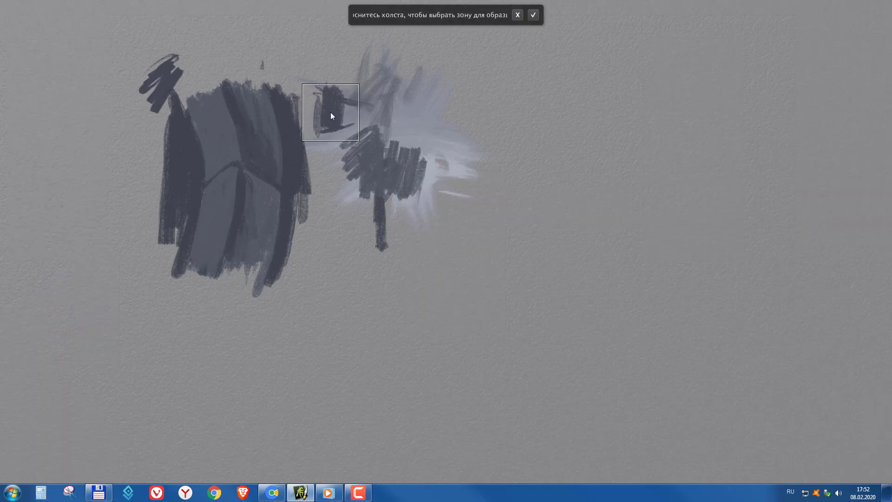
pyautogui.click(534, 15)
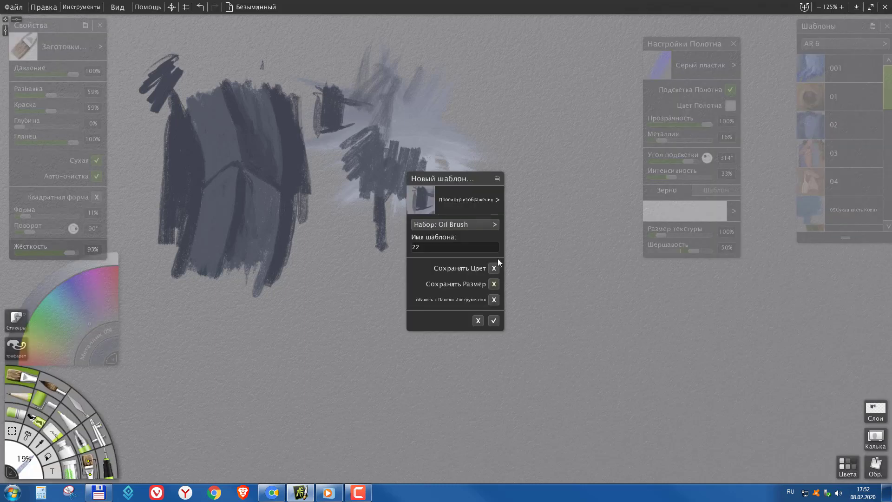
pyautogui.click(494, 321)
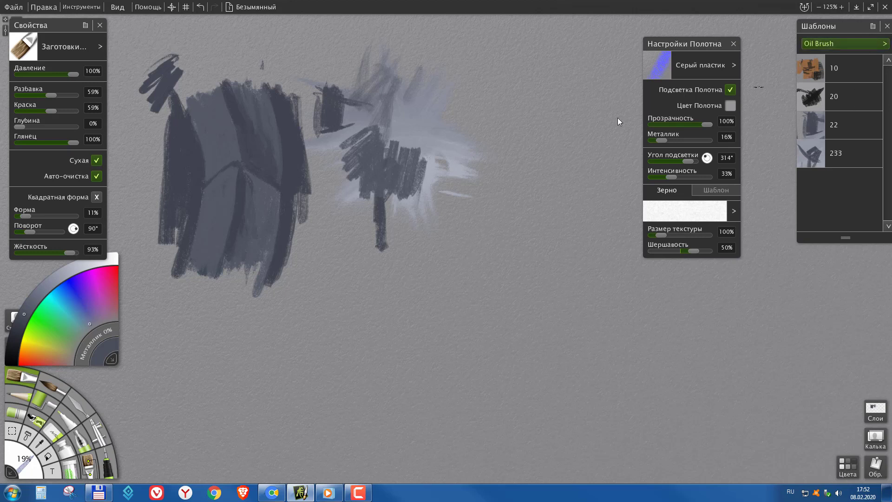
# Set Разбавка to 38% and extend the block rightward with strokes in a dark tone sampled from it
pyautogui.moveTo(51, 95); pyautogui.dragTo(40, 92)
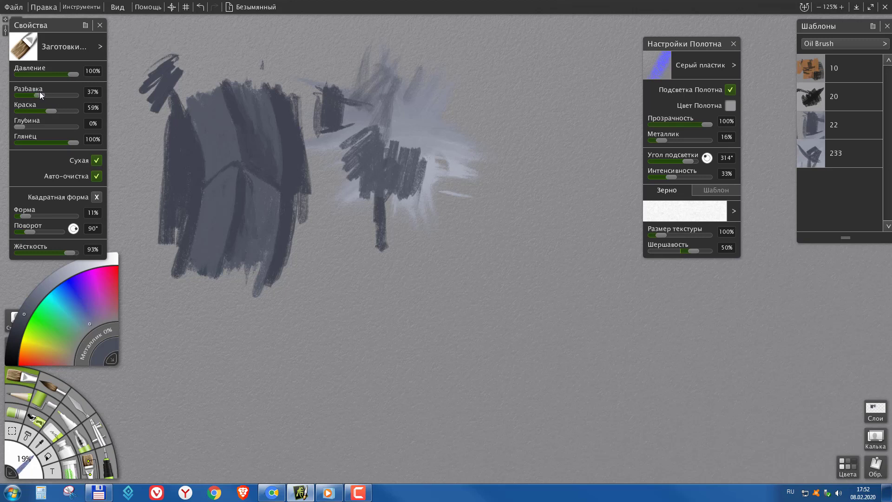
pyautogui.moveTo(350, 110)
pyautogui.mouseDown()
pyautogui.moveTo(324, 133)
pyautogui.moveTo(309, 95)
pyautogui.moveTo(322, 154)
pyautogui.moveTo(314, 145)
pyautogui.moveTo(311, 165)
pyautogui.moveTo(305, 160)
pyautogui.moveTo(316, 191)
pyautogui.moveTo(293, 136)
pyautogui.mouseUp()
pyautogui.keyDown('alt'); pyautogui.click(288, 165); pyautogui.keyUp('alt')
pyautogui.moveTo(290, 167)
pyautogui.mouseDown()
pyautogui.moveTo(306, 93)
pyautogui.moveTo(321, 158)
pyautogui.moveTo(296, 234)
pyautogui.moveTo(341, 123)
pyautogui.moveTo(331, 167)
pyautogui.moveTo(324, 120)
pyautogui.mouseUp()
pyautogui.moveTo(355, 152); pyautogui.dragTo(353, 211)
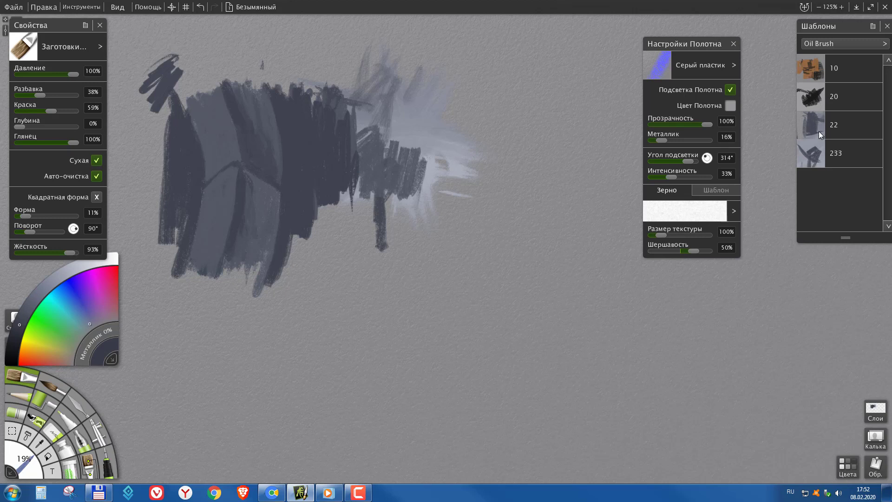
# Show the AR 6 preset group and shift the presets window slightly inward from the screen edge
pyautogui.click(853, 44)
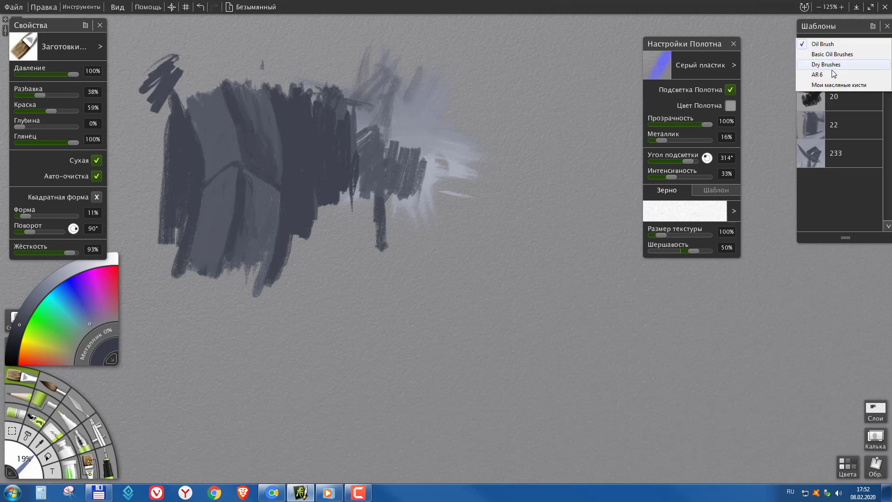
pyautogui.click(852, 75)
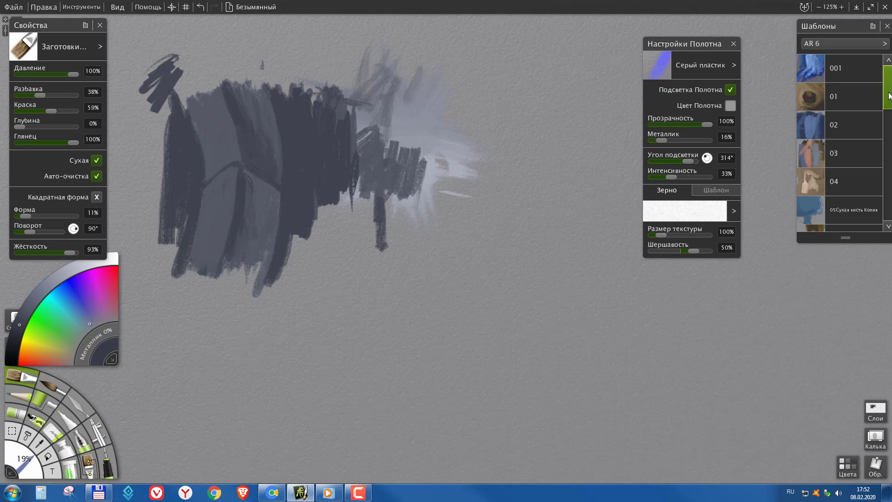
pyautogui.scroll(-3, 884, 99)
pyautogui.scroll(3, 885, 99)
pyautogui.click(864, 44)
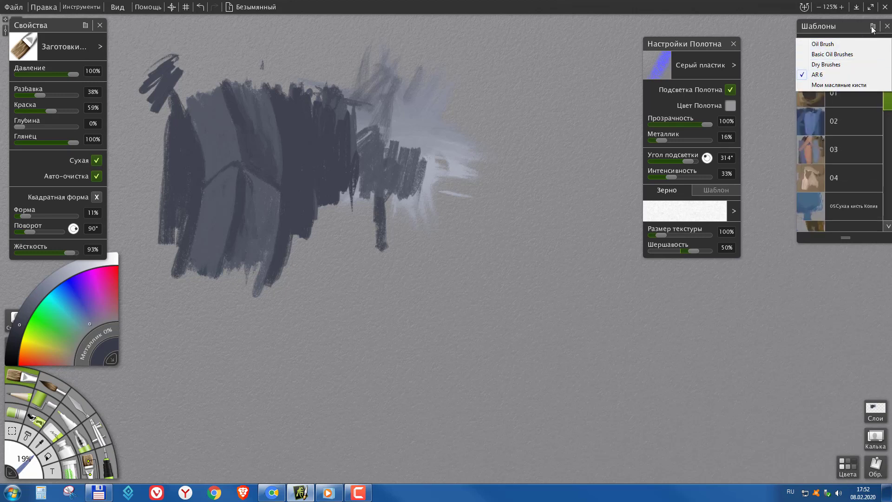
pyautogui.click(854, 24)
pyautogui.moveTo(852, 26); pyautogui.dragTo(844, 27)
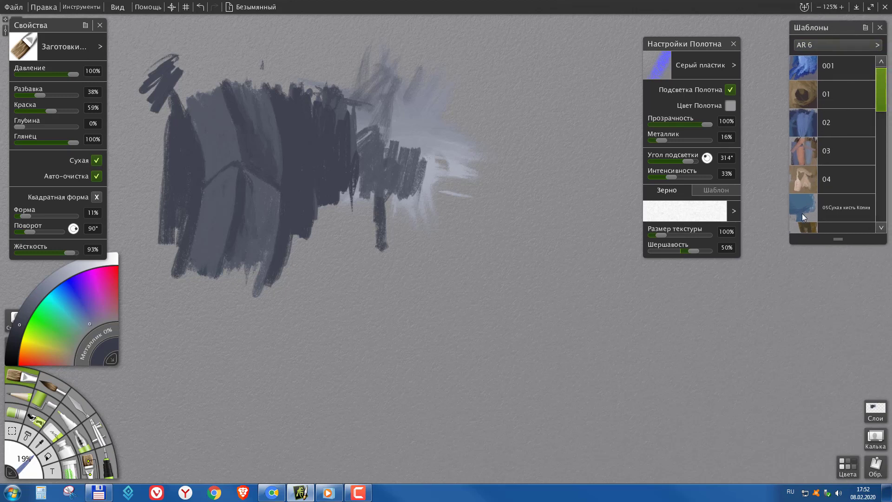
pyautogui.click(866, 27)
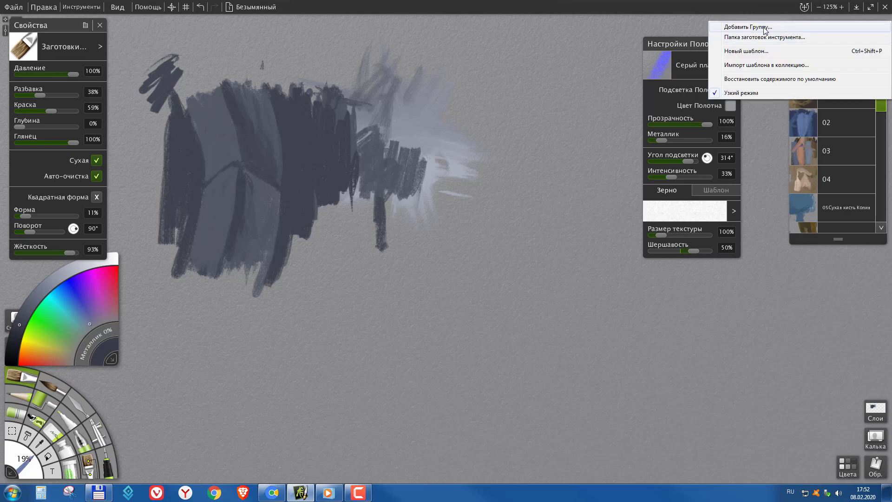
pyautogui.click(768, 150)
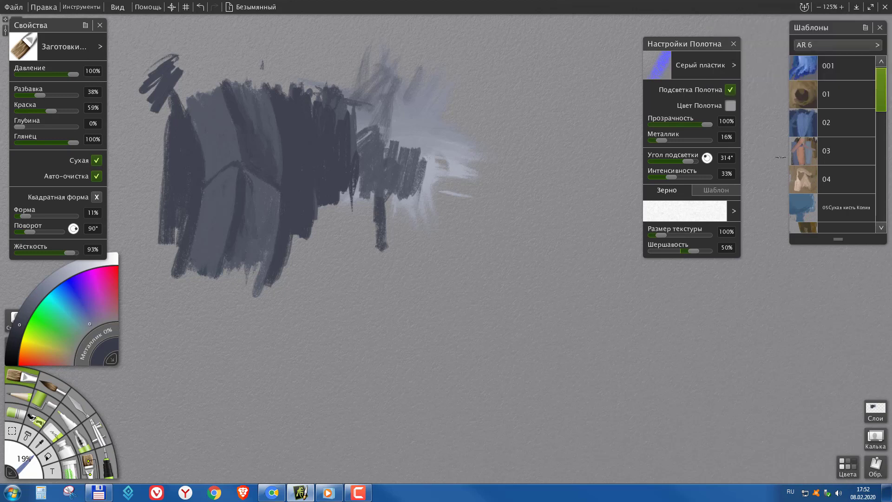
# Move the preset 05Сухая кисть Копия to the Basic Oil Brushes set, keeping its name
pyautogui.rightClick(804, 208)
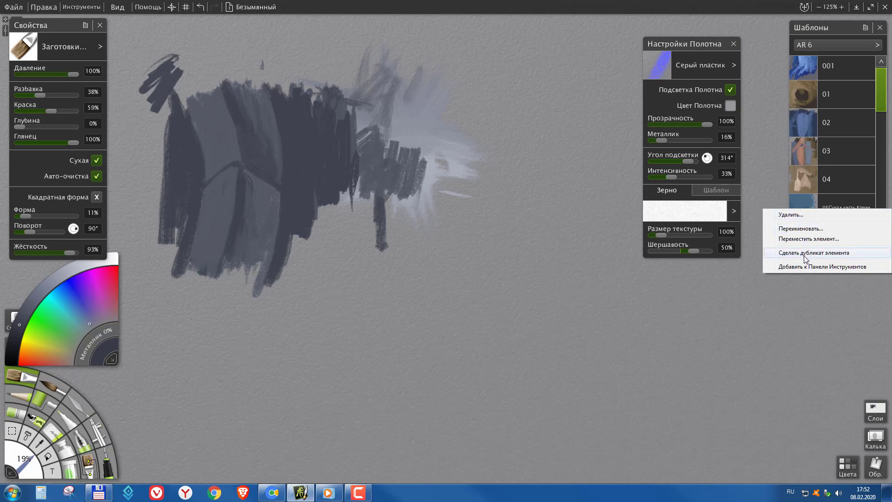
pyautogui.click(803, 240)
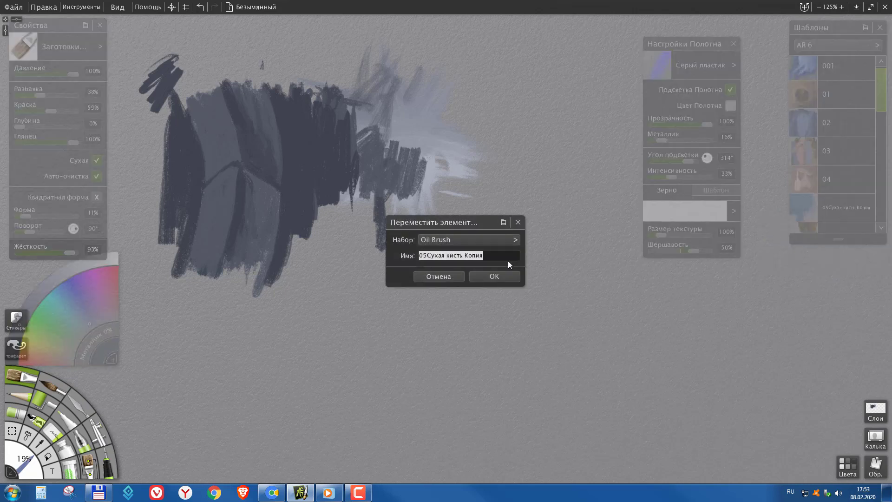
pyautogui.click(512, 240)
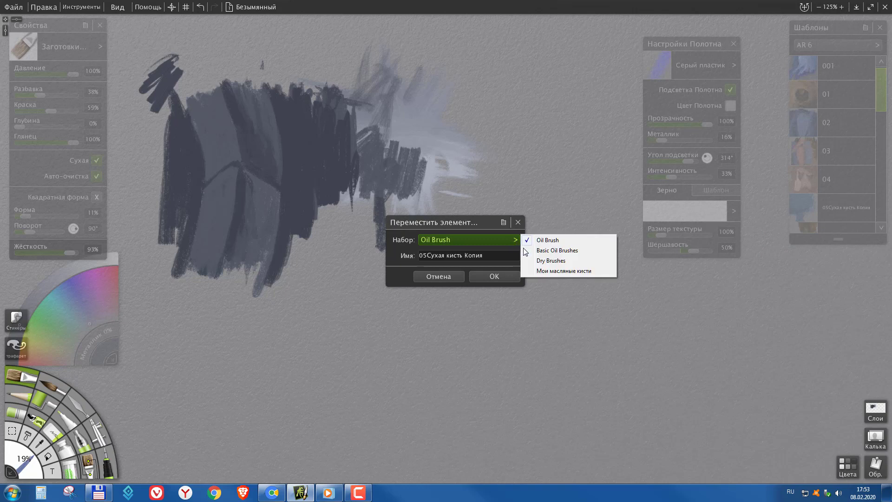
pyautogui.click(531, 251)
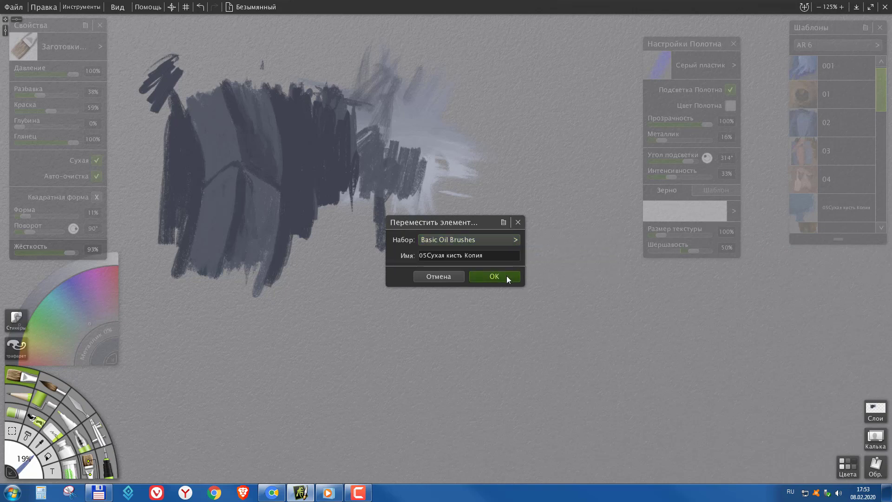
pyautogui.click(507, 275)
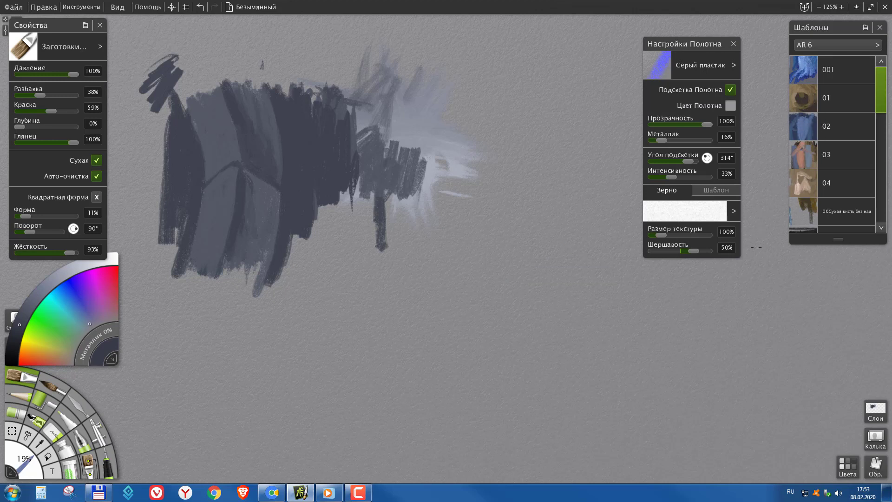
# Choose the palette knife tool and add Размер as a setting controlled by pressure in its stylus properties
pyautogui.click(74, 402)
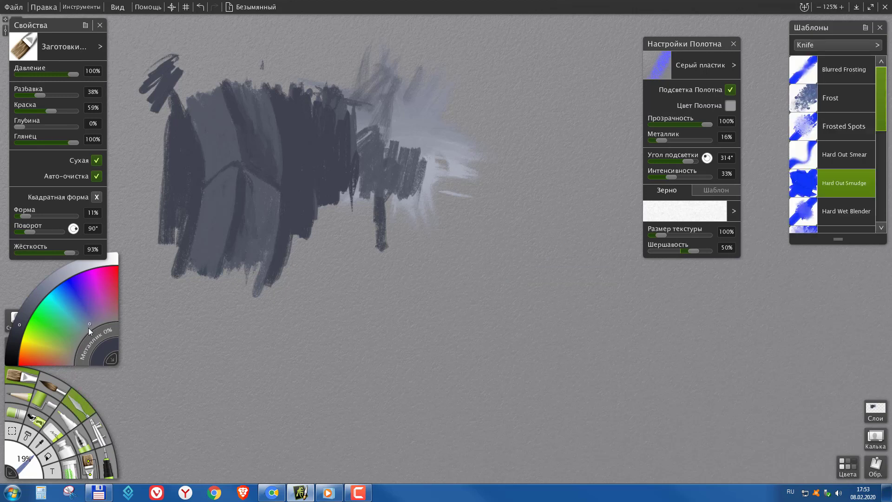
pyautogui.click(86, 26)
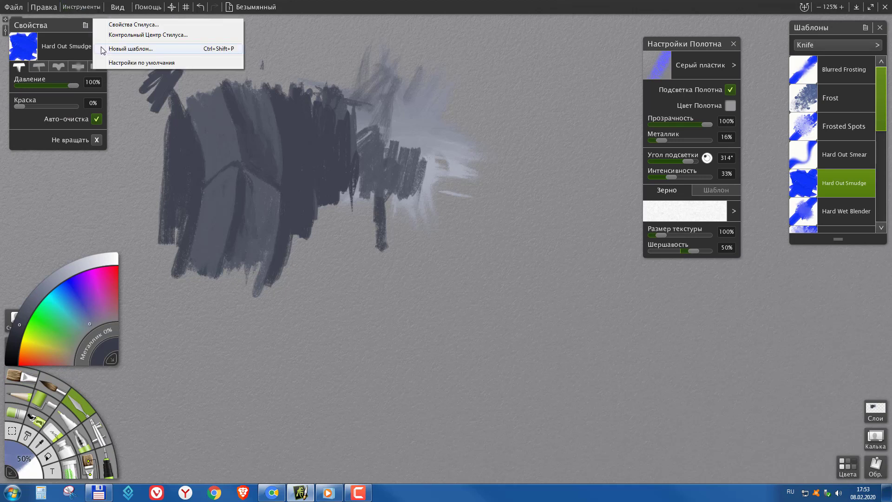
pyautogui.click(133, 26)
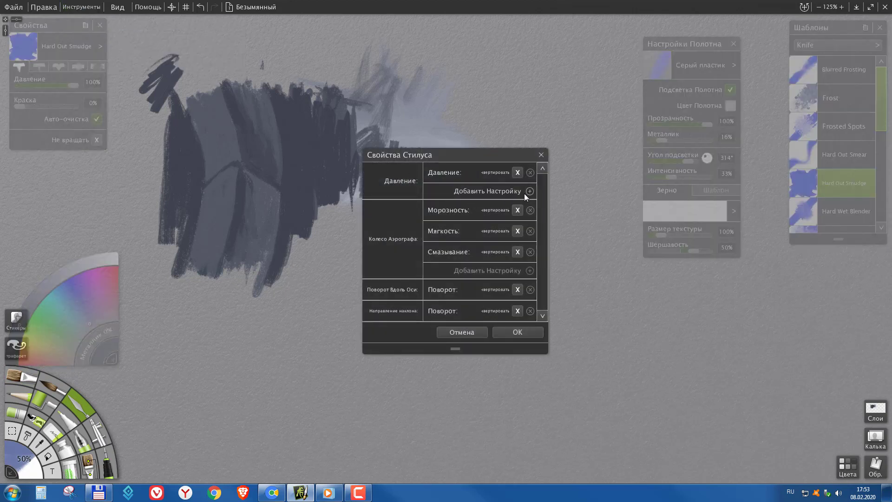
pyautogui.click(532, 189)
pyautogui.click(553, 189)
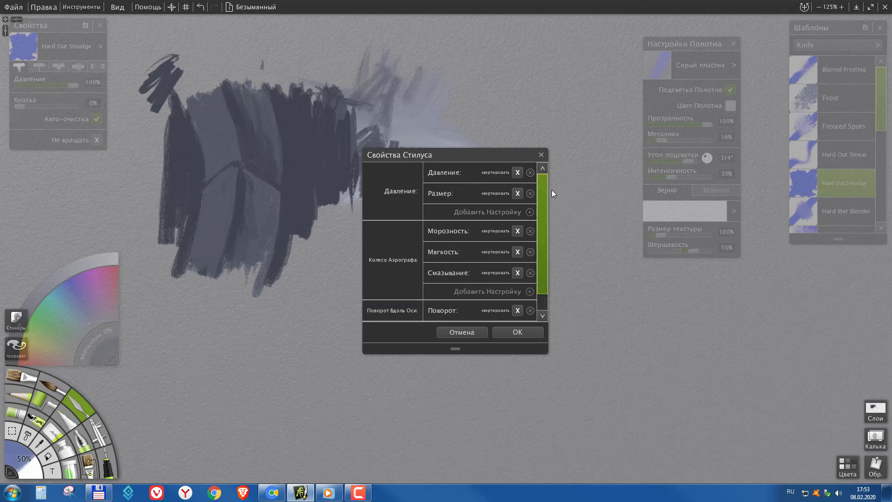
pyautogui.click(513, 333)
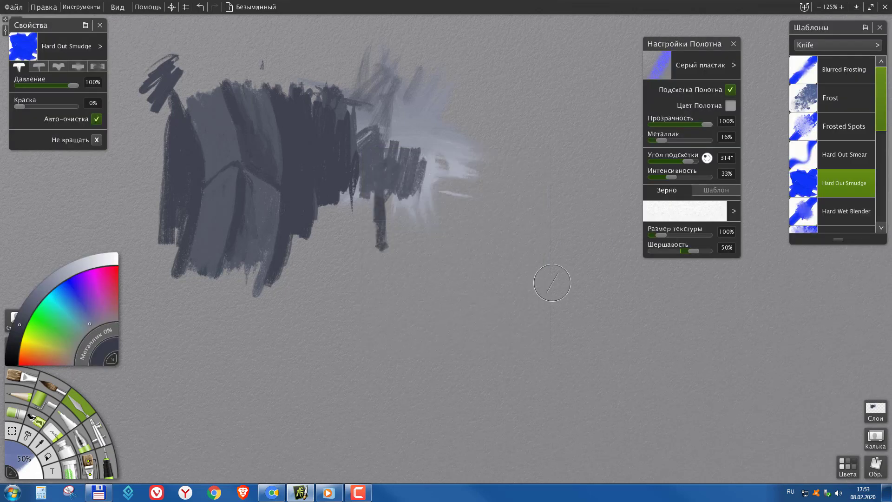
# Save the current palette knife settings as preset 22 in the Knife set, with a preview image taken from the dark strokes on the canvas
pyautogui.click(865, 27)
pyautogui.click(754, 52)
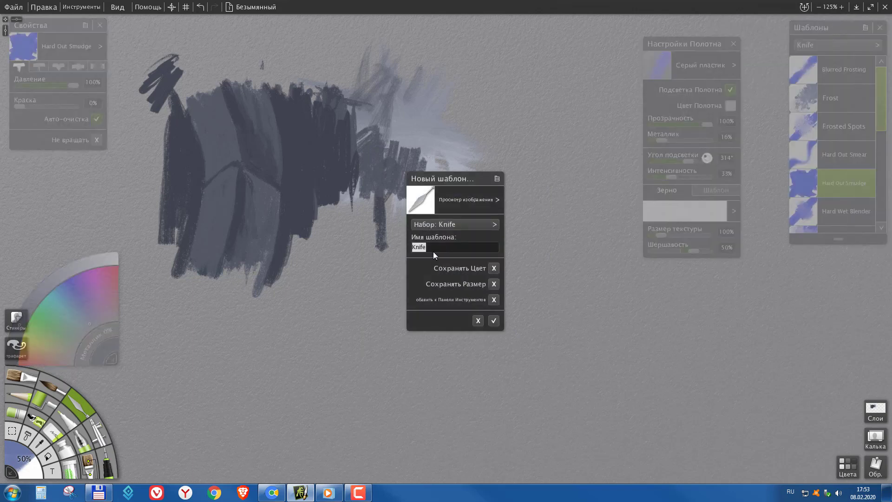
pyautogui.click(496, 321)
pyautogui.click(497, 199)
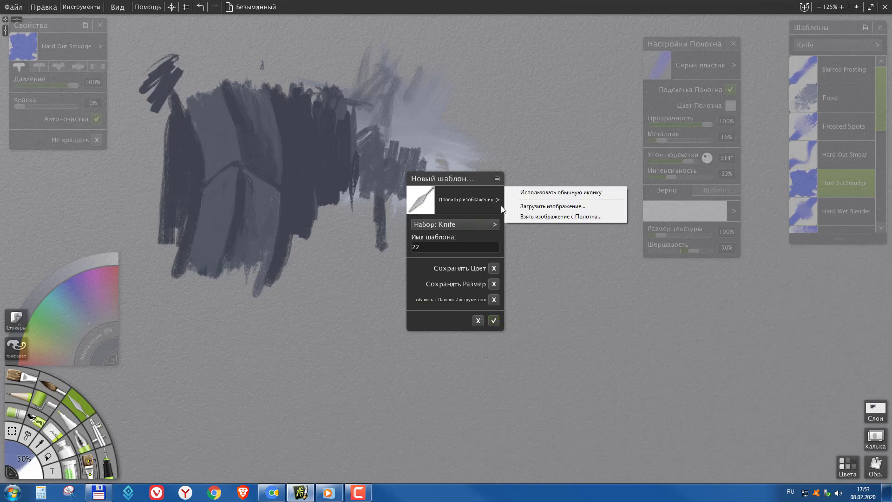
pyautogui.click(545, 217)
pyautogui.click(398, 144)
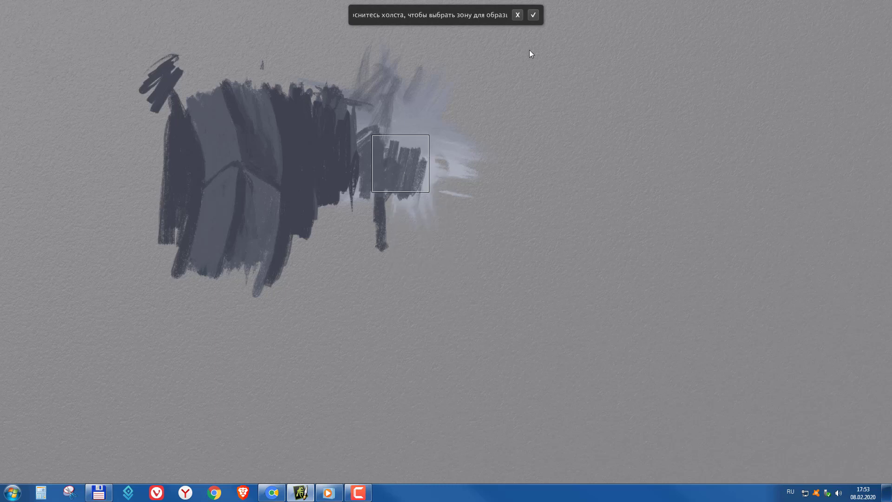
pyautogui.click(533, 16)
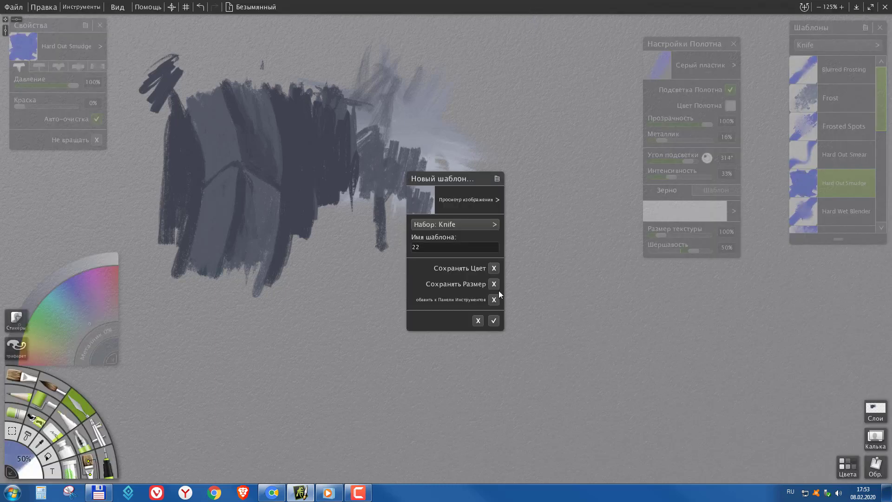
pyautogui.click(495, 319)
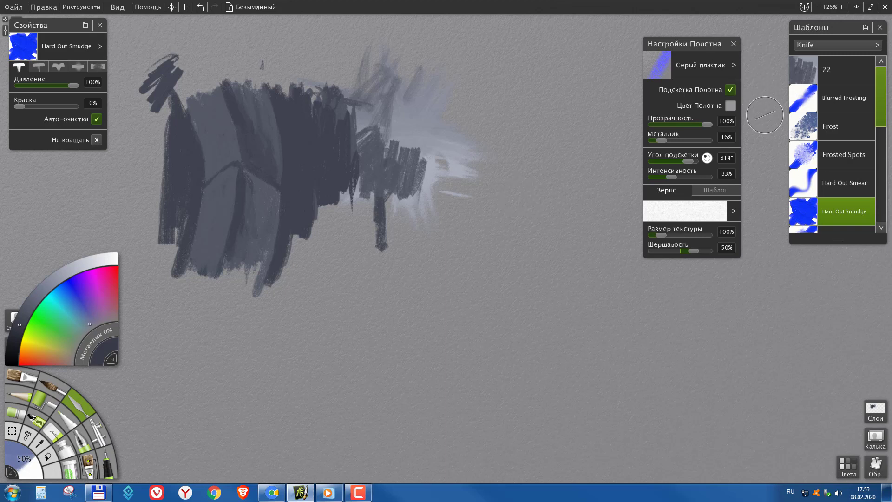
# Change the canvas to the Plastic Dossier preset from the Special group
pyautogui.click(734, 66)
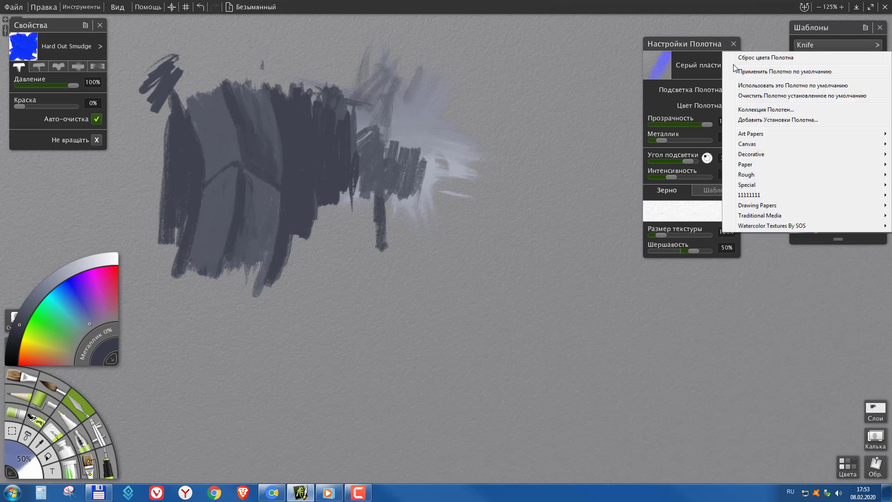
pyautogui.moveTo(748, 186)
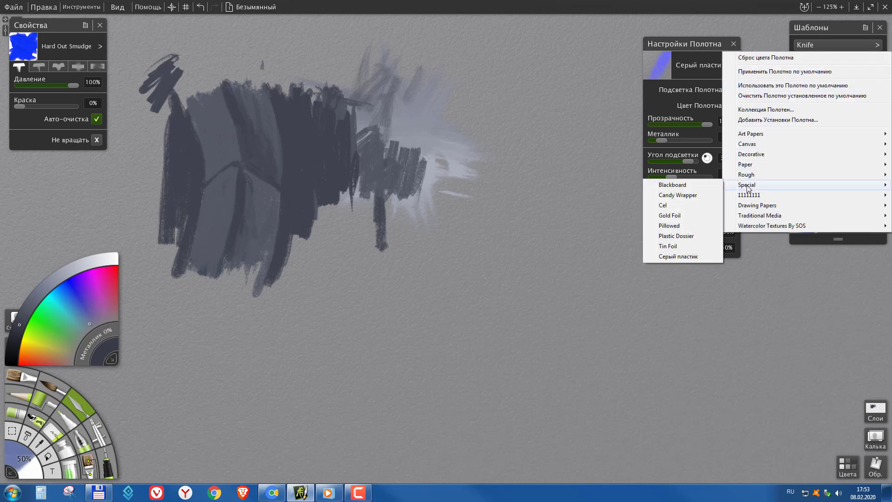
pyautogui.click(677, 237)
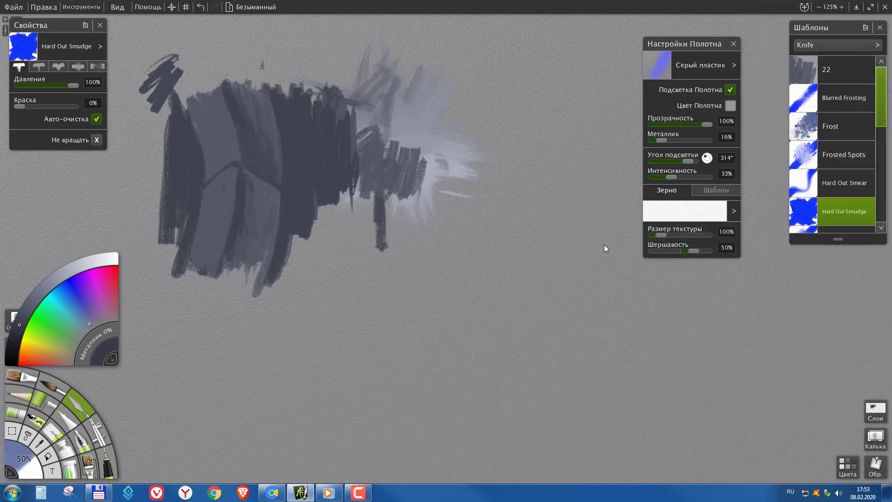
# Set the canvas colour to neutral grey with red, green and blue at 143, and make this canvas the default
pyautogui.click(731, 106)
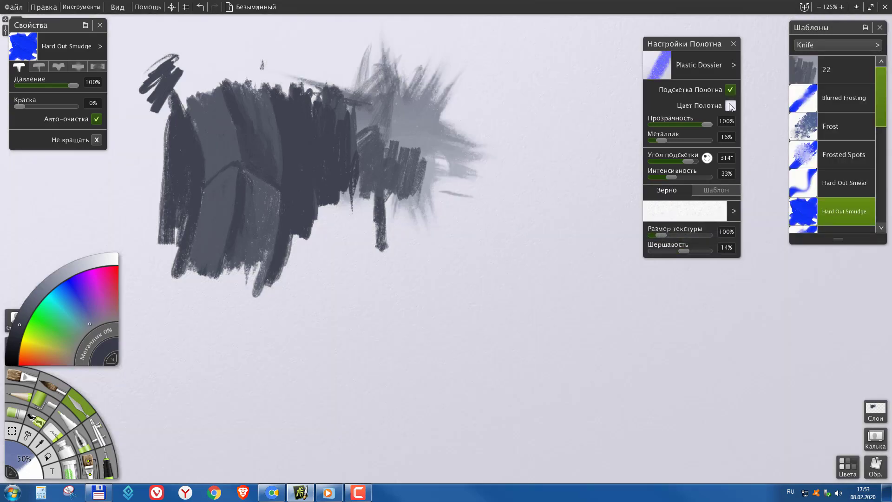
pyautogui.click(403, 295)
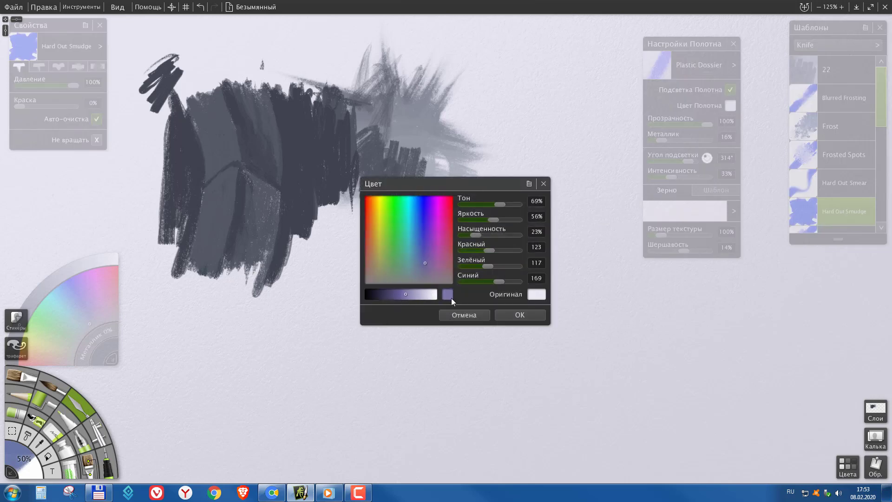
pyautogui.moveTo(432, 262); pyautogui.dragTo(417, 294)
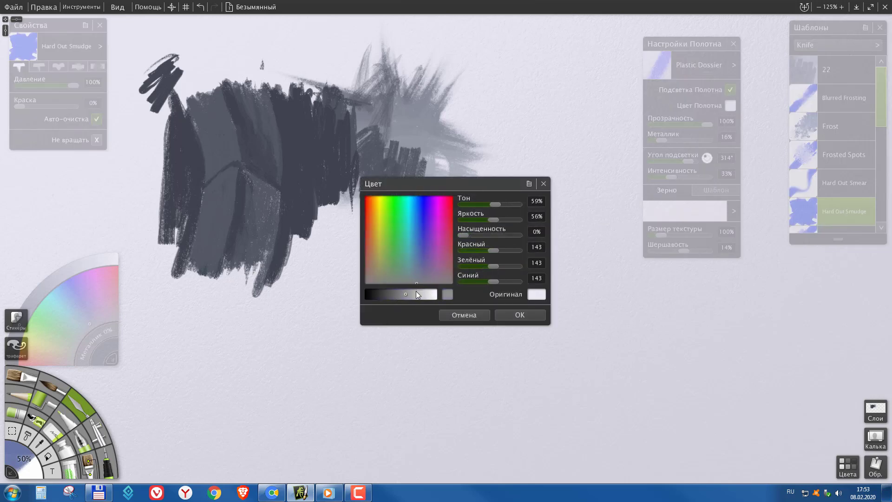
pyautogui.click(520, 314)
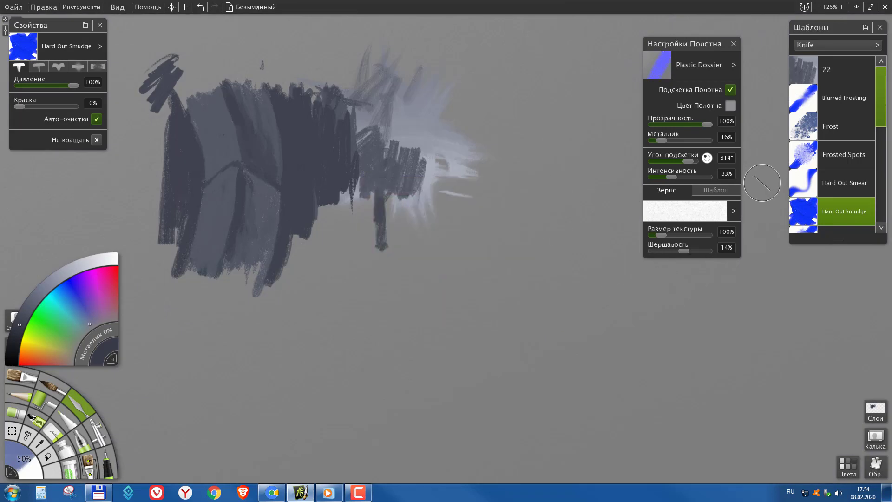
pyautogui.click(735, 67)
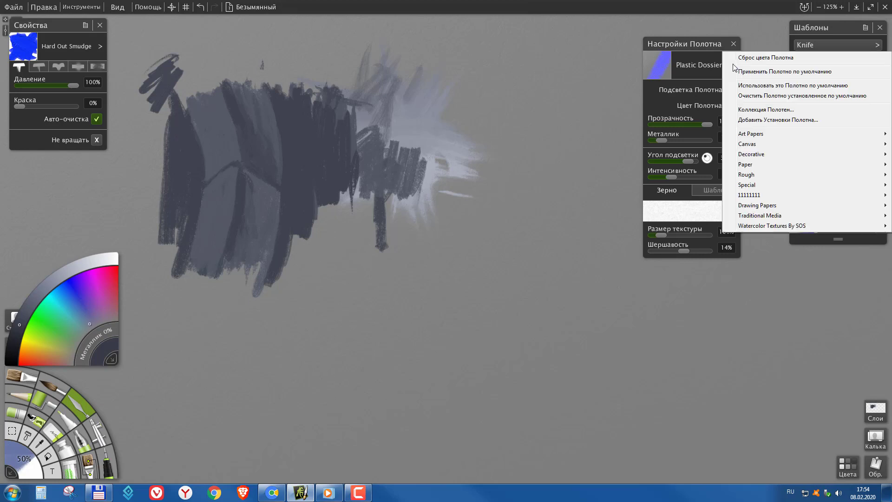
pyautogui.click(753, 85)
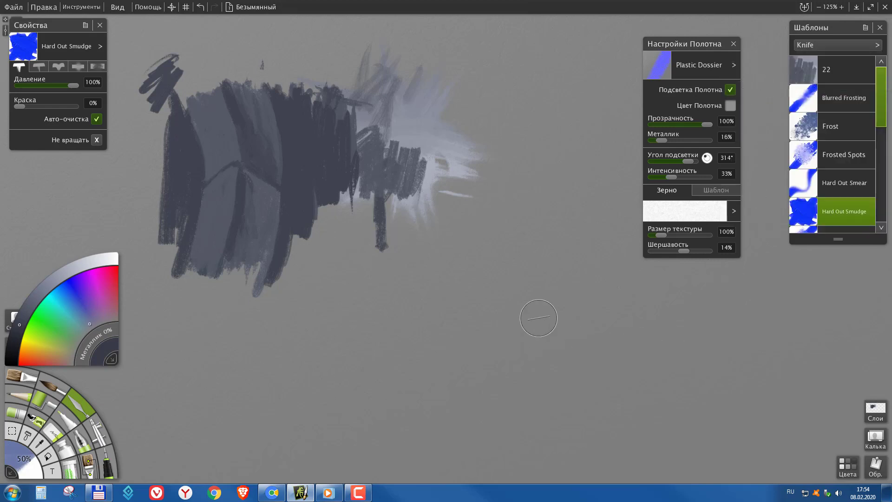